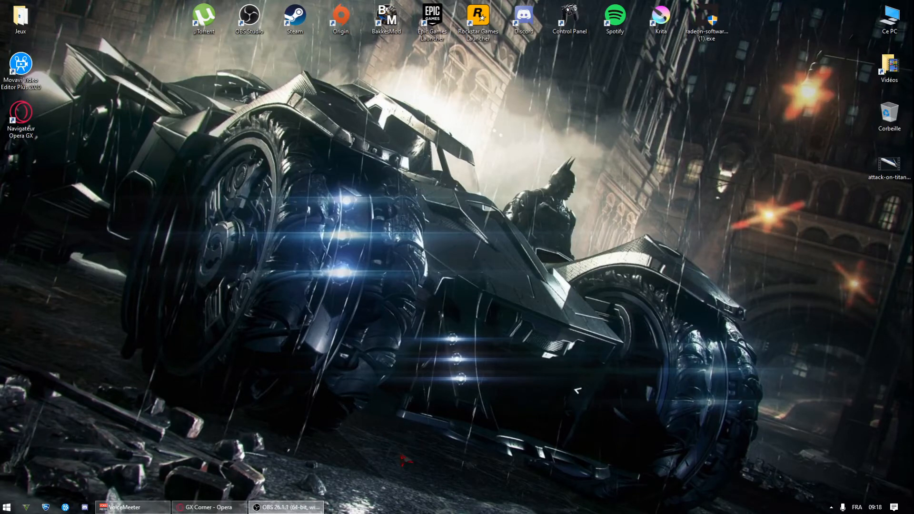
# Step: Switch to Opera, search the web for "voicemeeter banana" and open the VB-Audio VoiceMeeter Banana page
pyautogui.click(205, 508)
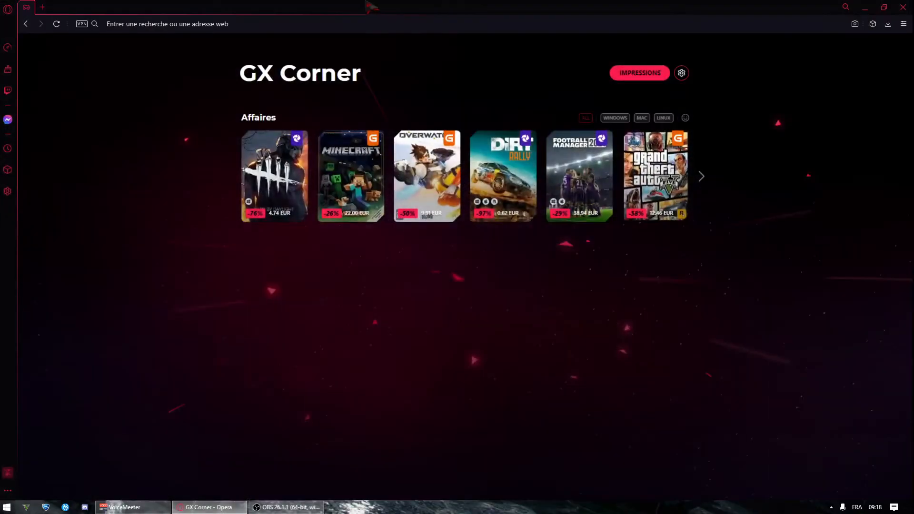
pyautogui.click(162, 27)
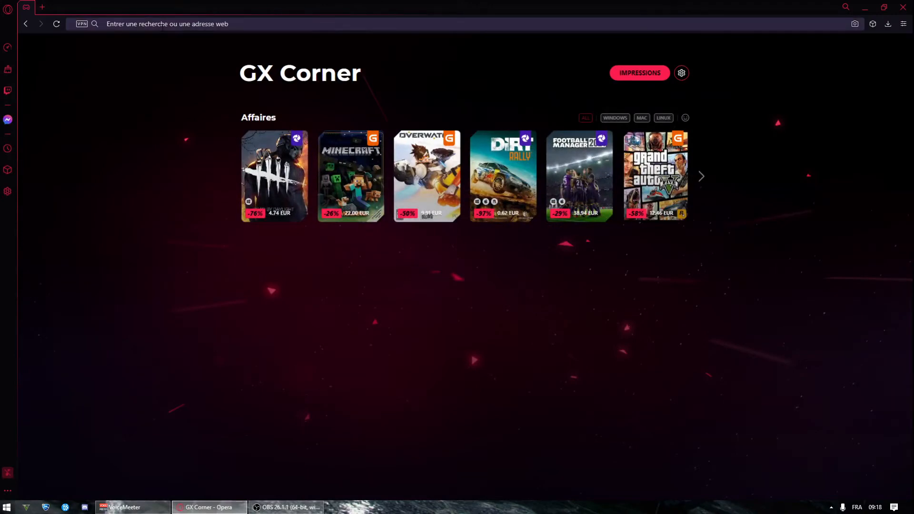
pyautogui.write('voice')
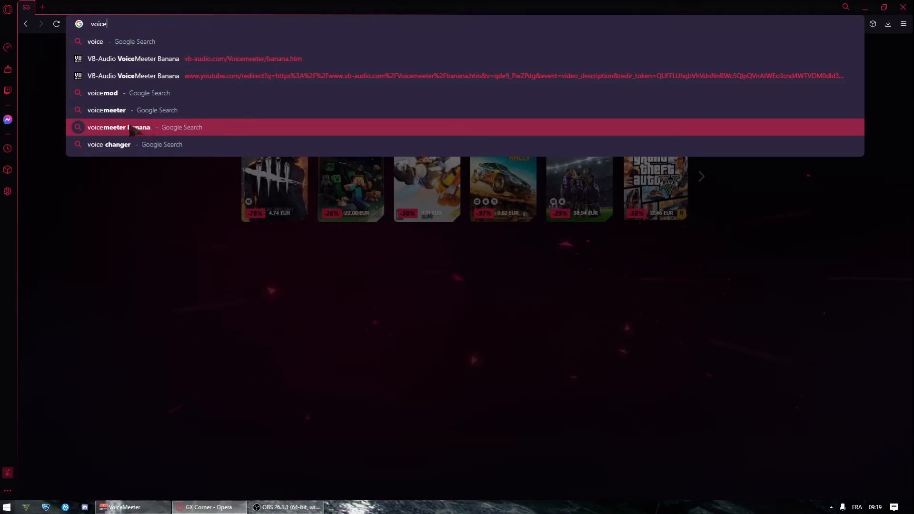
pyautogui.click(143, 133)
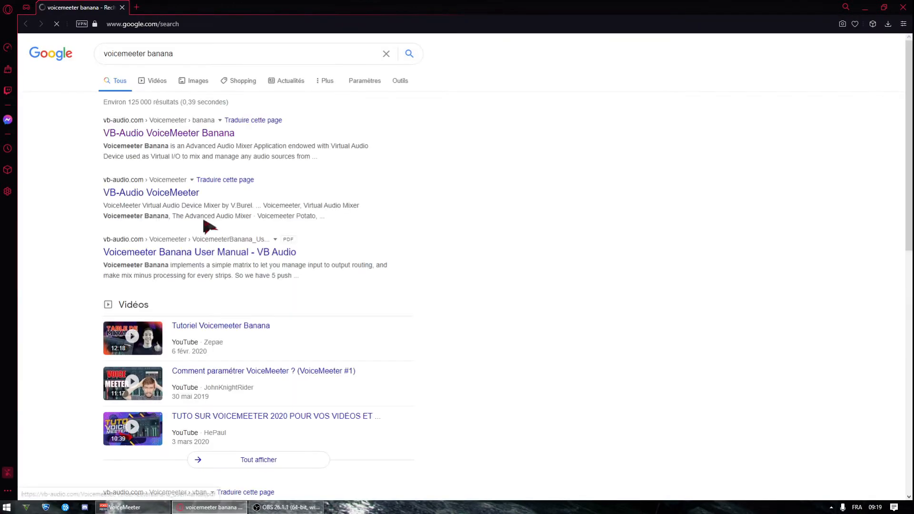
pyautogui.click(235, 135)
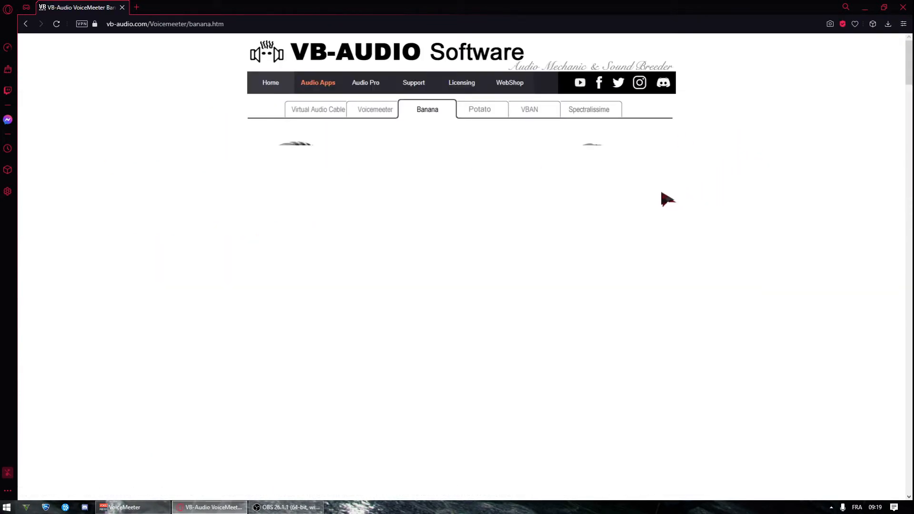
# Step: Examine the Voicemeeter Banana page for its ZIP package and EXE file download options
pyautogui.scroll(-3, 564, 175)
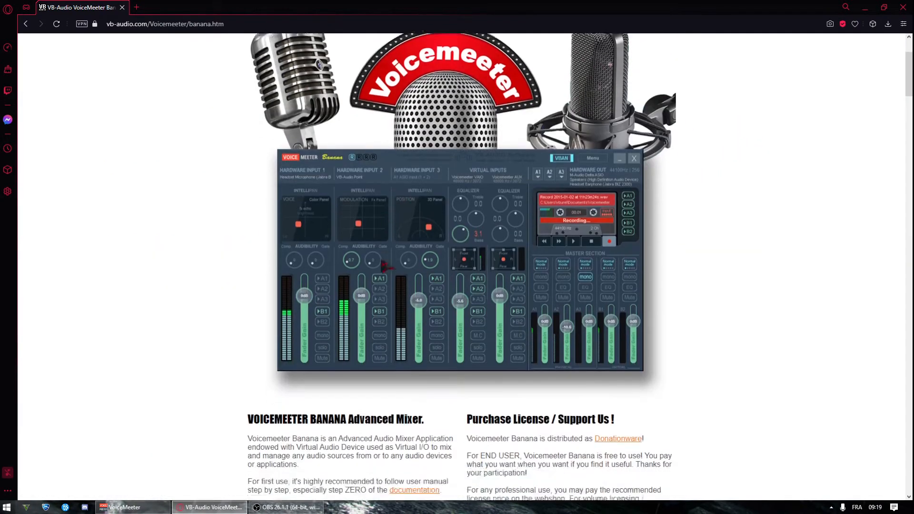
pyautogui.scroll(-2, 596, 228)
pyautogui.scroll(2, 597, 228)
pyautogui.scroll(-3, 476, 219)
pyautogui.scroll(3, 323, 206)
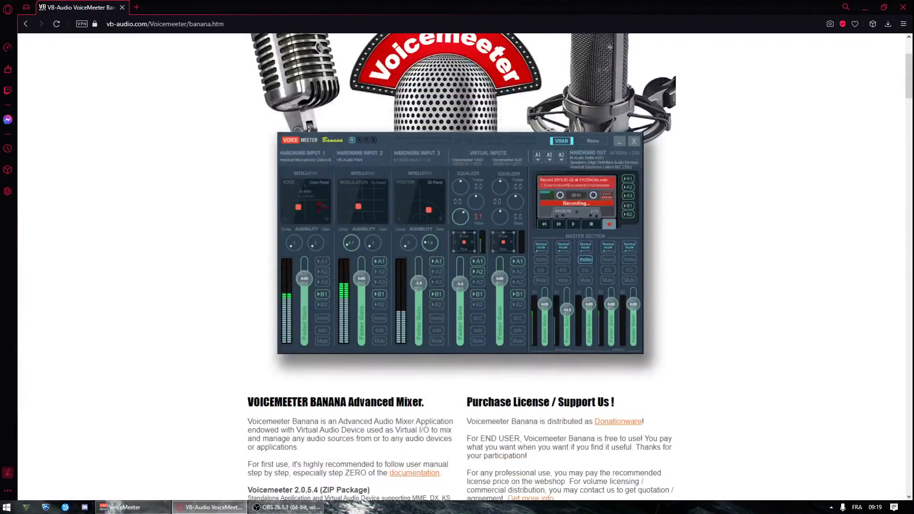
pyautogui.scroll(-5, 337, 151)
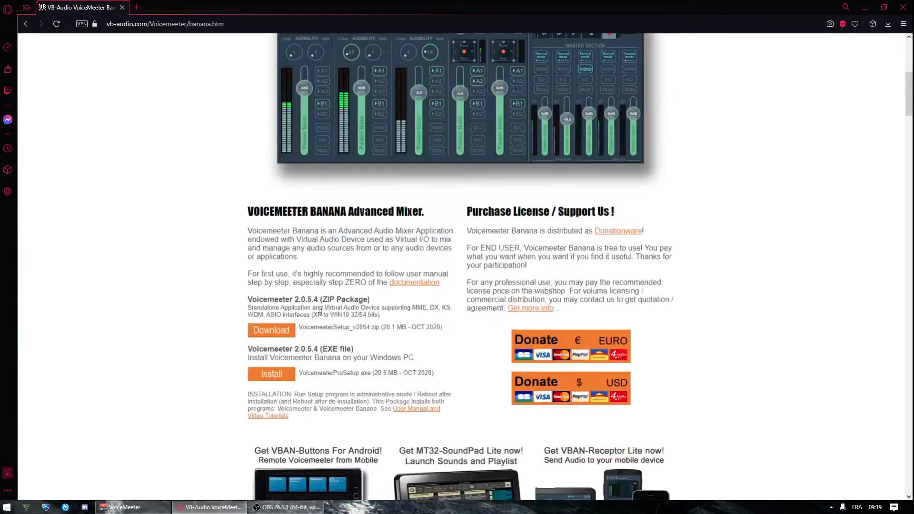
pyautogui.moveTo(249, 302); pyautogui.dragTo(317, 302)
pyautogui.click(305, 305)
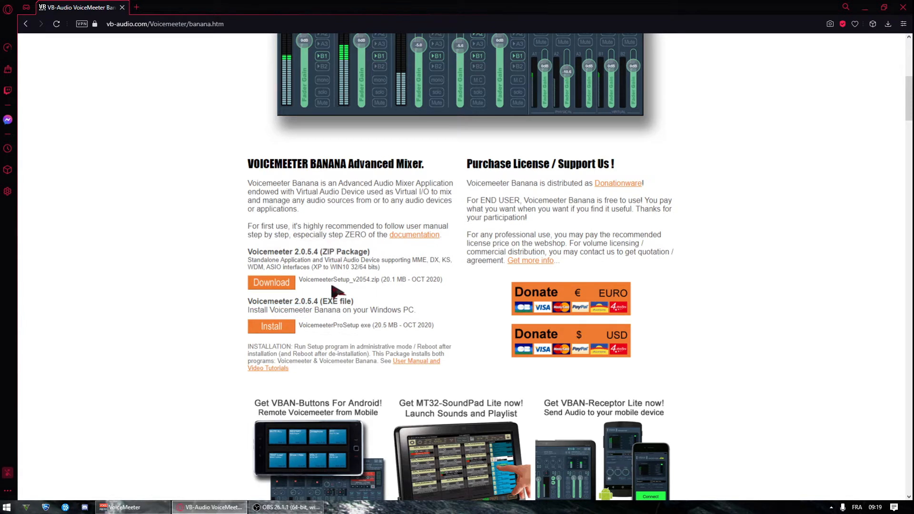
pyautogui.moveTo(325, 298); pyautogui.dragTo(352, 299)
pyautogui.click(349, 301)
pyautogui.moveTo(324, 251); pyautogui.dragTo(356, 251)
pyautogui.click(388, 255)
# Step: Close the Voicemeeter Banana web page and switch to the VoiceMeeter mixer window
pyautogui.click(123, 7)
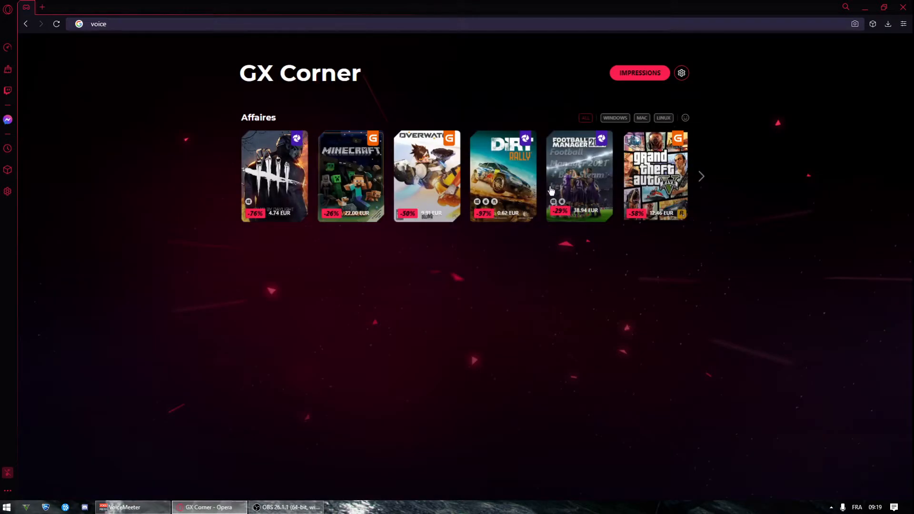
pyautogui.click(865, 7)
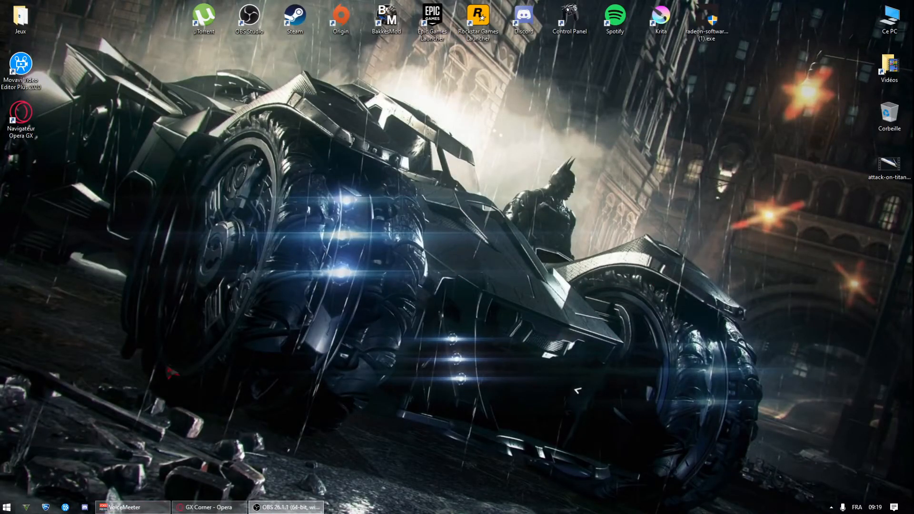
pyautogui.click(145, 508)
pyautogui.moveTo(483, 116); pyautogui.dragTo(471, 101)
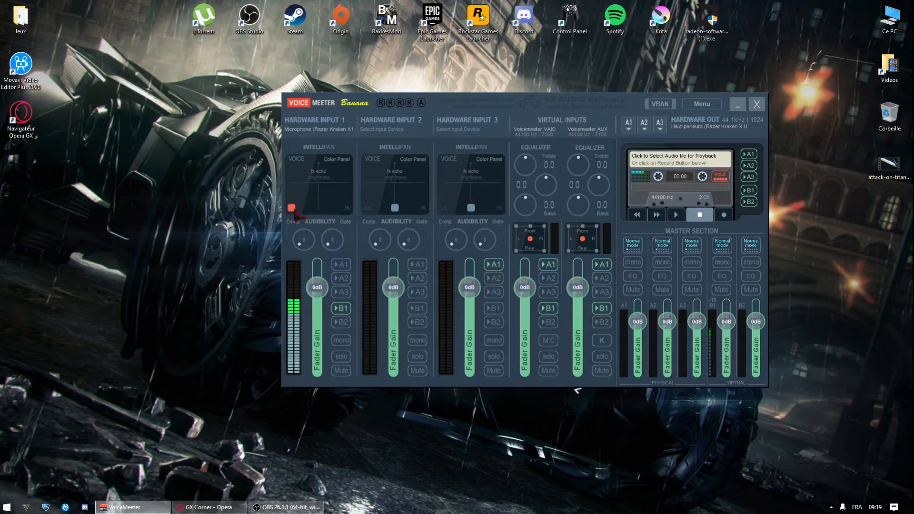
# Step: Set Hardware Input 1 to MME: Microphone (Razer Kraken X USB) and keep its voice colour marker at the pad's lower-left corner
pyautogui.moveTo(294, 210); pyautogui.dragTo(285, 215)
pyautogui.click(304, 130)
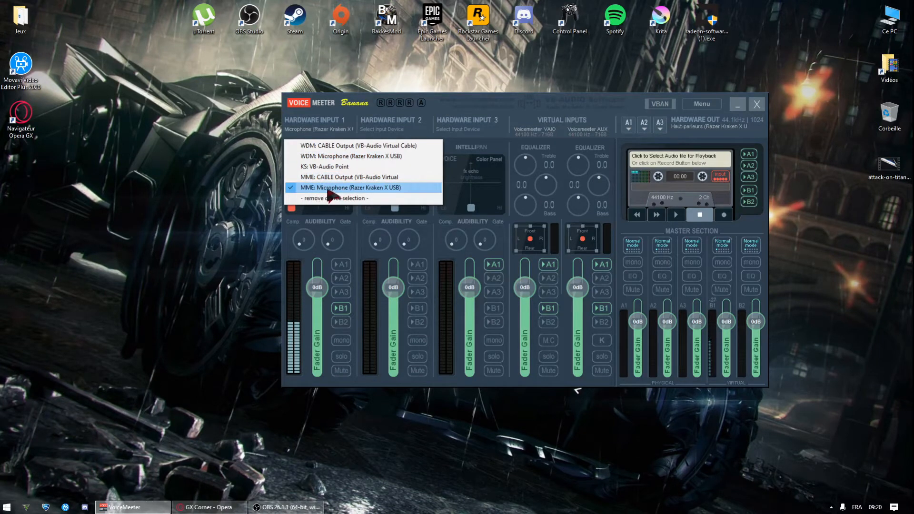
pyautogui.click(329, 189)
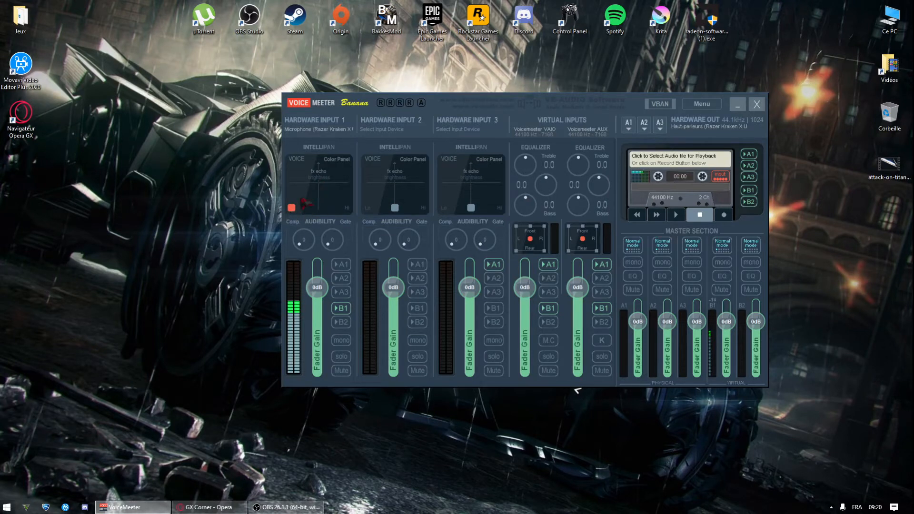
pyautogui.moveTo(293, 209); pyautogui.dragTo(320, 184)
pyautogui.moveTo(321, 186); pyautogui.dragTo(292, 208)
# Step: Assign MME: Haut-parleurs (Razer Kraken X U as hardware output A1
pyautogui.click(629, 127)
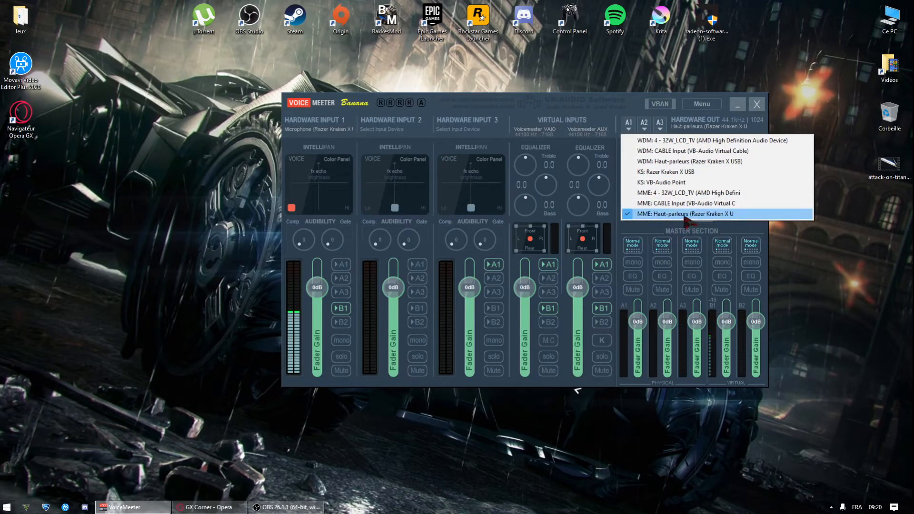
pyautogui.click(709, 214)
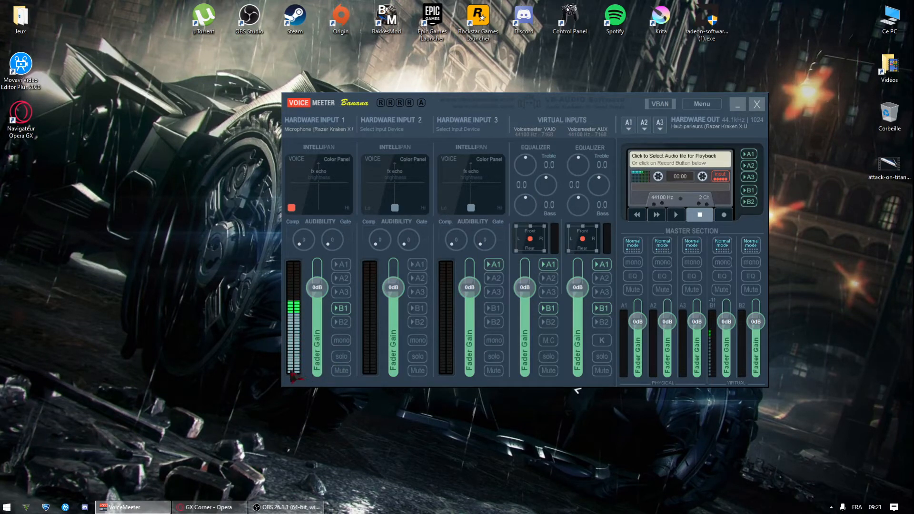
# Step: Lower the fader gain of Hardware Input 1 to about -3.5 dB and reposition the mixer window
pyautogui.moveTo(325, 292); pyautogui.dragTo(325, 294)
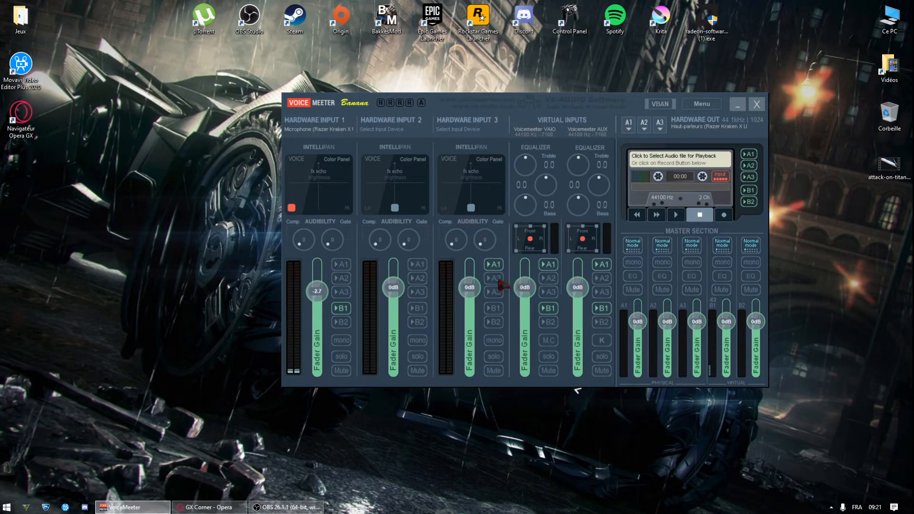
pyautogui.moveTo(330, 294); pyautogui.dragTo(327, 293)
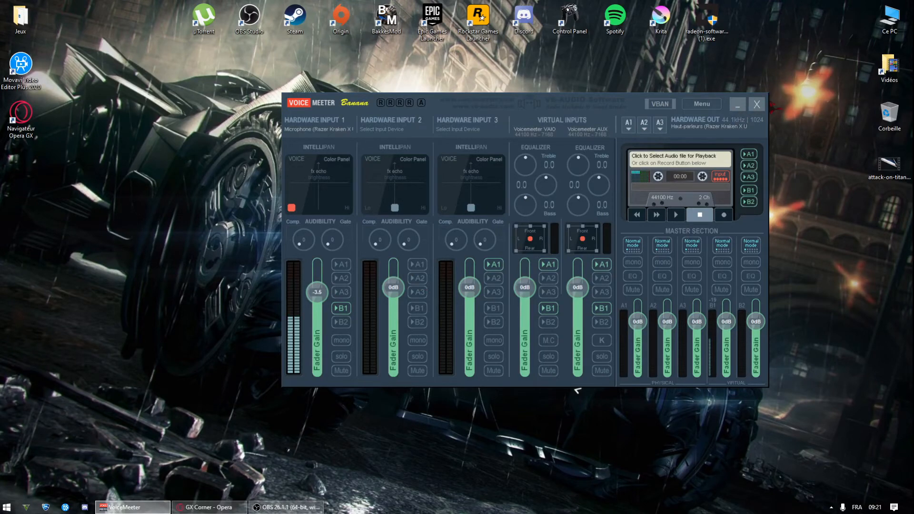
pyautogui.moveTo(582, 102); pyautogui.dragTo(543, 116)
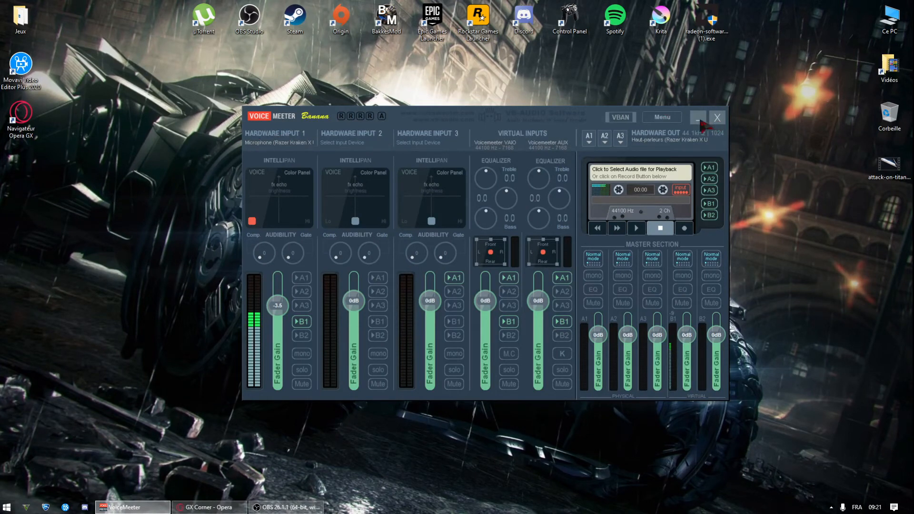
# Step: Close the Opera browser and minimize the VoiceMeeter window to clear the desktop
pyautogui.click(717, 119)
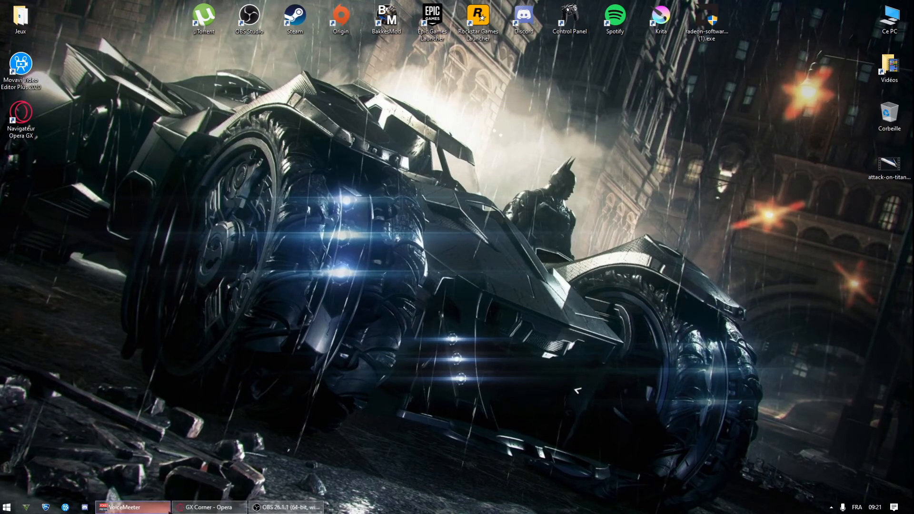
pyautogui.click(208, 508)
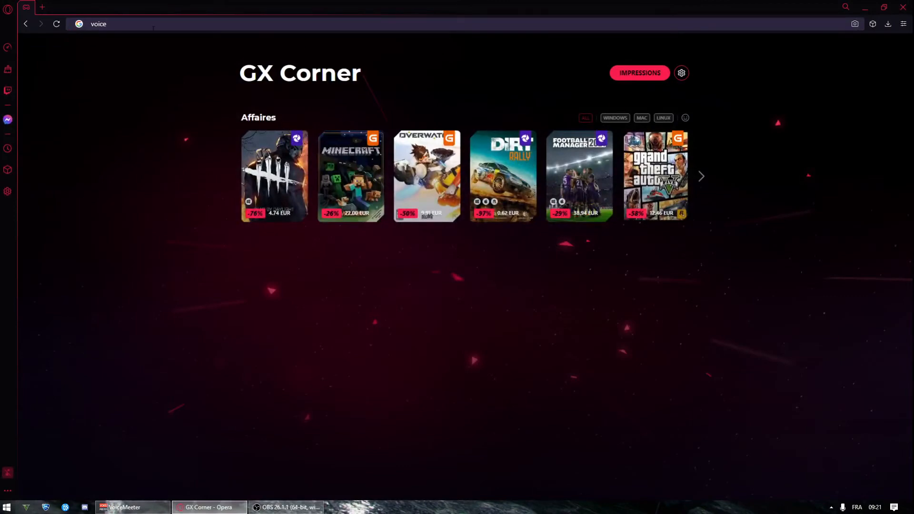
pyautogui.click(903, 7)
pyautogui.click(124, 508)
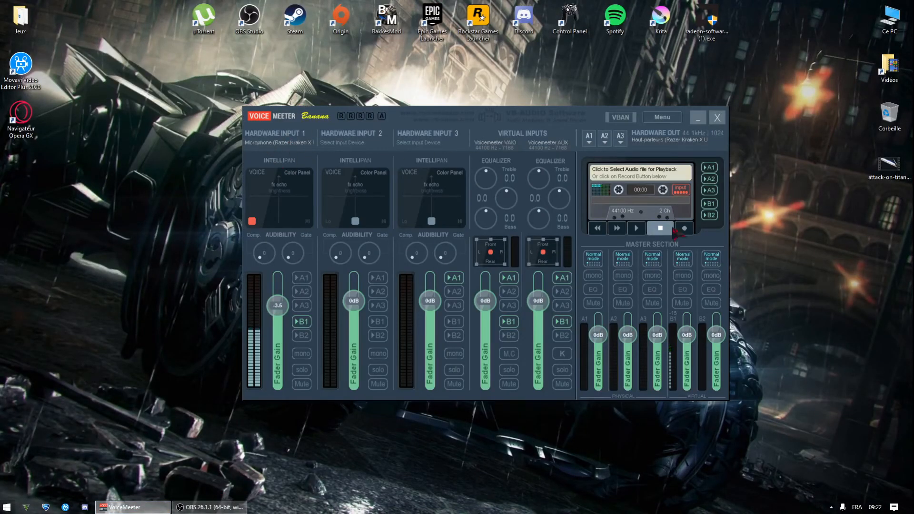
pyautogui.click(698, 120)
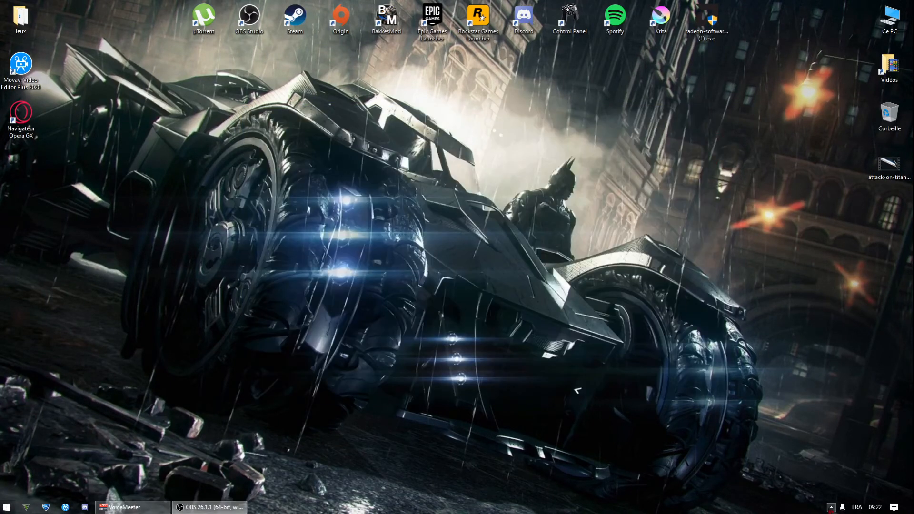
pyautogui.click(831, 507)
pyautogui.rightClick(850, 473)
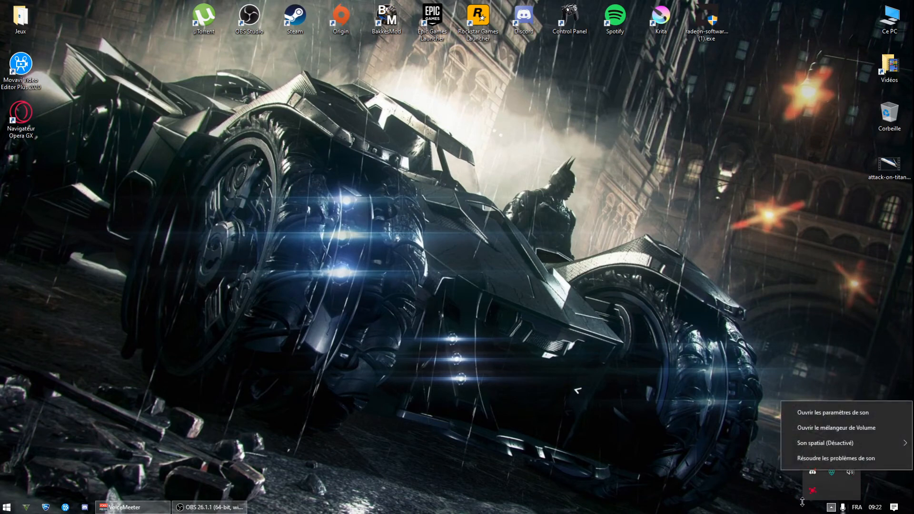
pyautogui.click(855, 418)
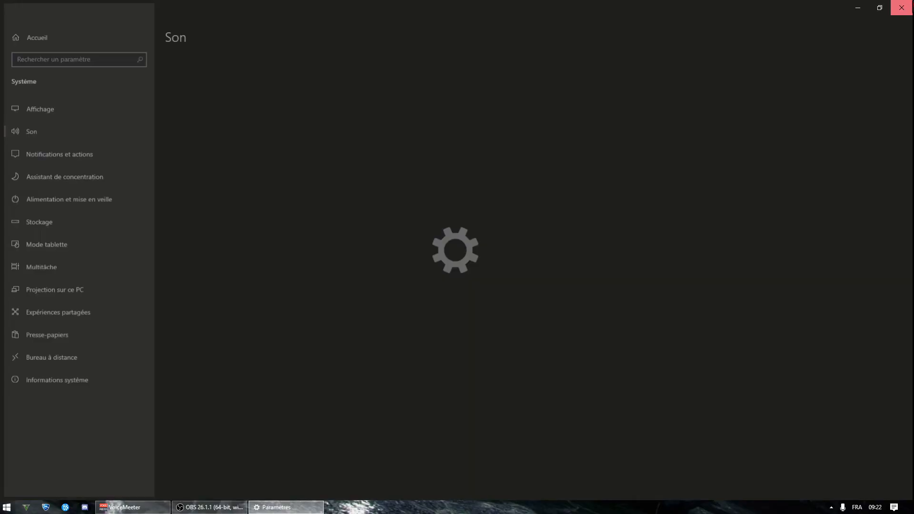
pyautogui.click(902, 6)
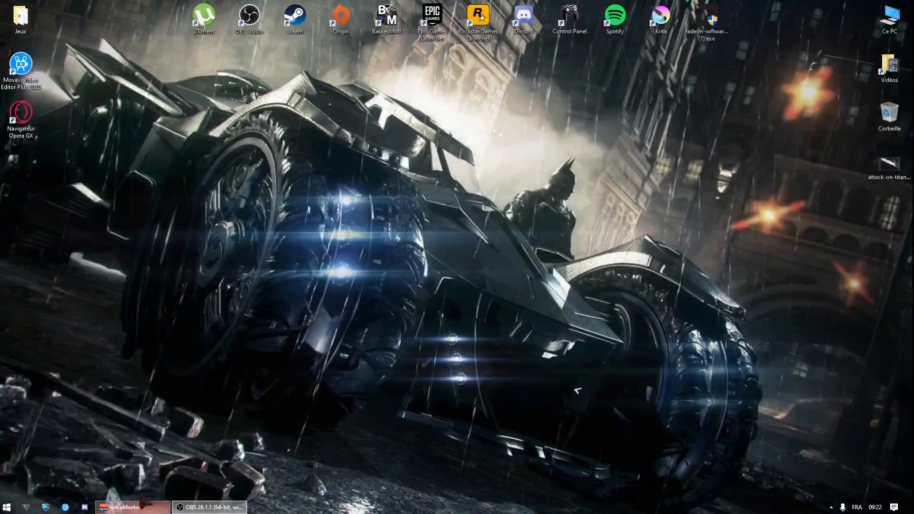
pyautogui.click(6, 508)
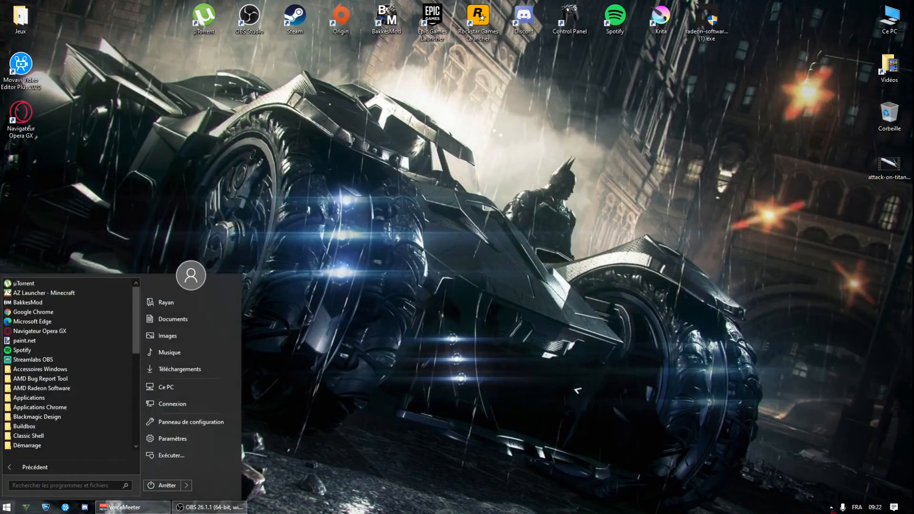
pyautogui.click(831, 508)
pyautogui.click(207, 445)
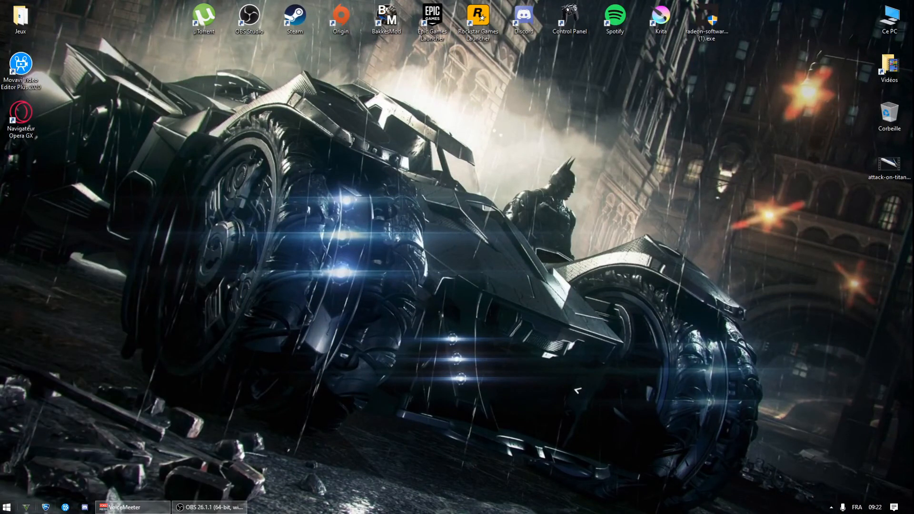
# Step: Open the Windows Control Panel and bring up its Son (sound) settings
pyautogui.click(6, 507)
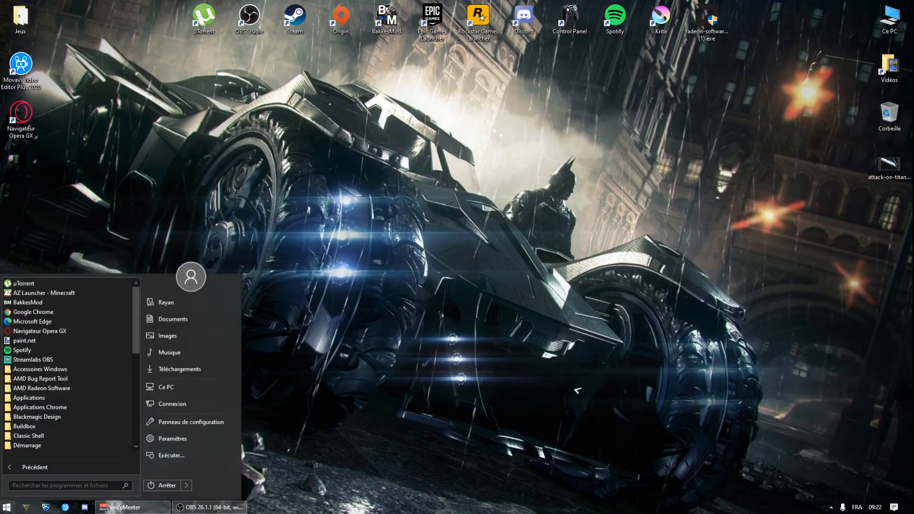
pyautogui.click(196, 424)
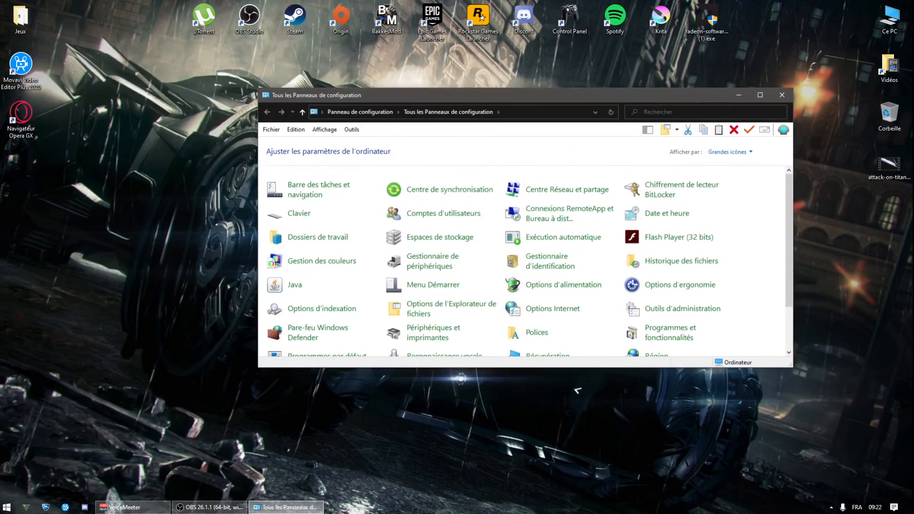
pyautogui.scroll(-2, 526, 310)
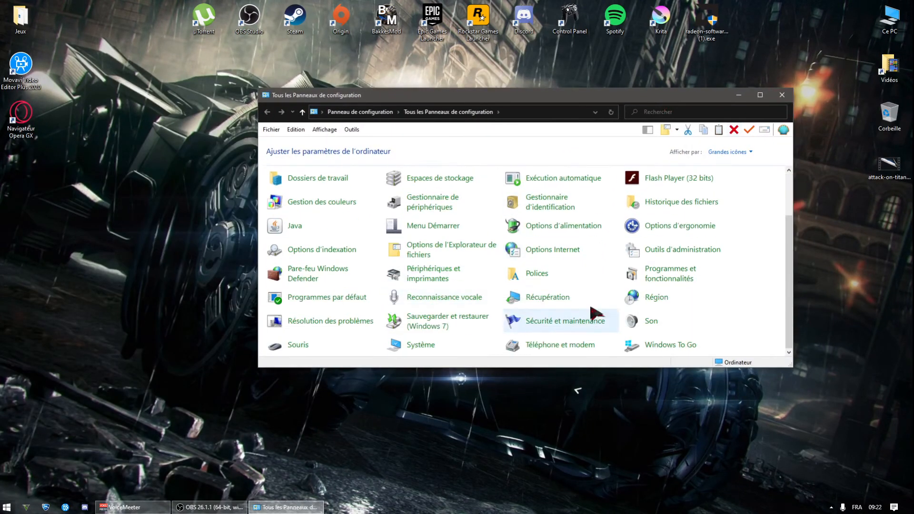
pyautogui.click(651, 324)
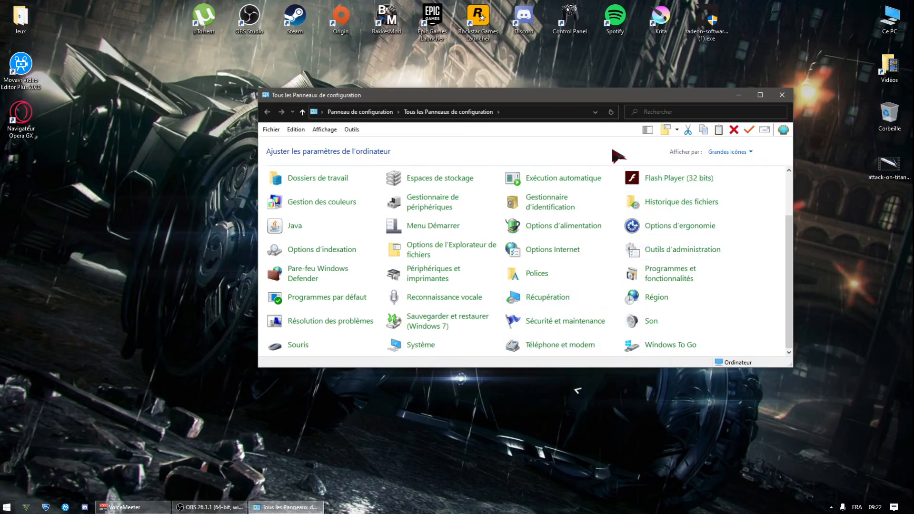
# Step: Select VoiceMeeter Aux Input in the list of playback devices
pyautogui.scroll(-2, 154, 112)
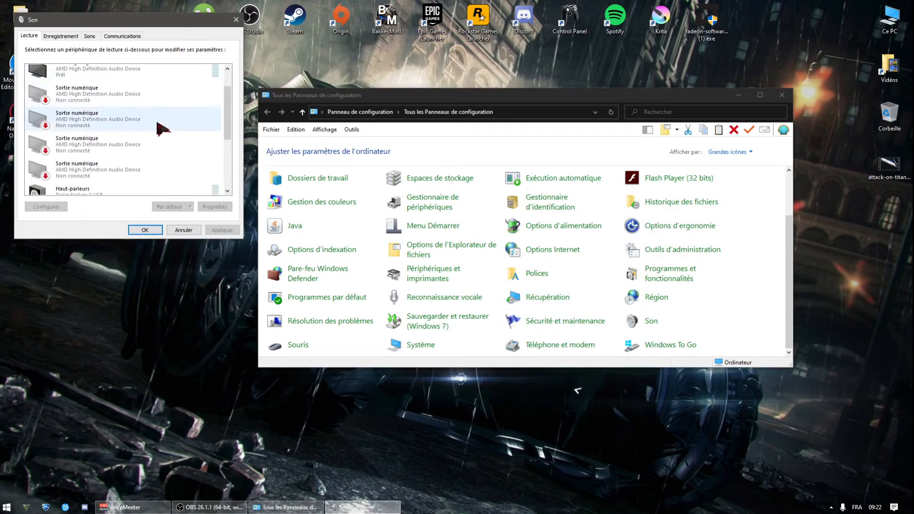
pyautogui.scroll(-3, 163, 133)
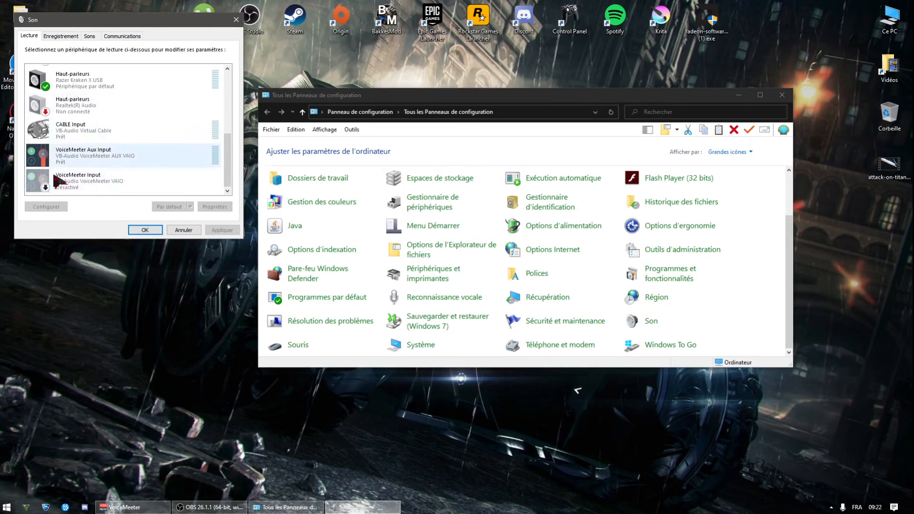
pyautogui.click(141, 158)
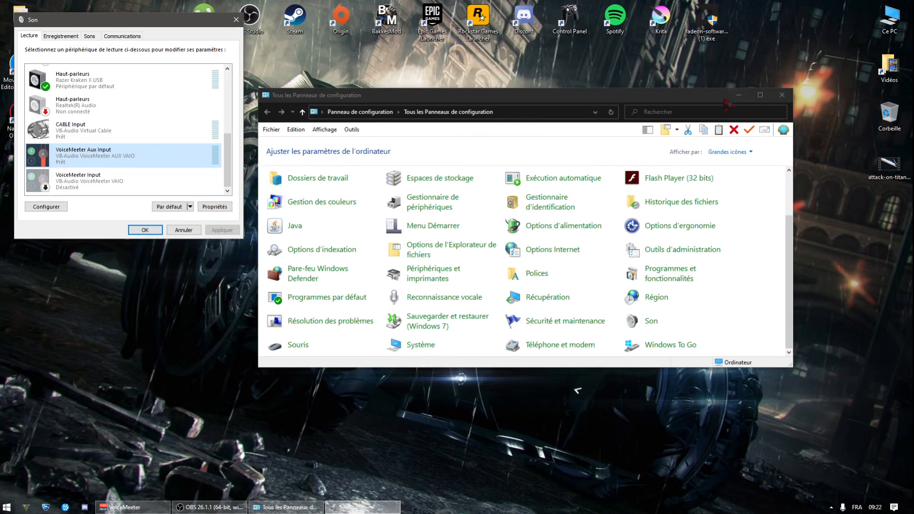
# Step: Select VoiceMeeter Output in the list of recording devices, accept the sound settings and close the Control Panel
pyautogui.click(58, 37)
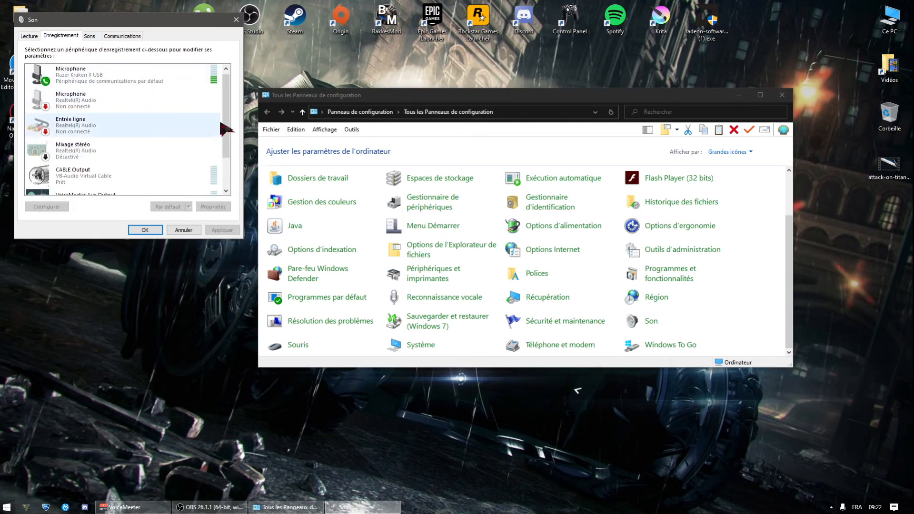
pyautogui.scroll(-3, 184, 99)
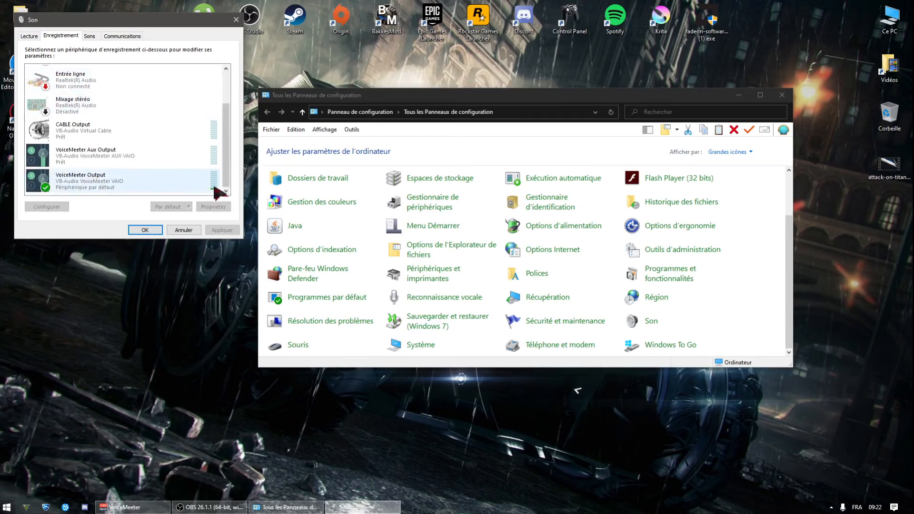
pyautogui.click(196, 177)
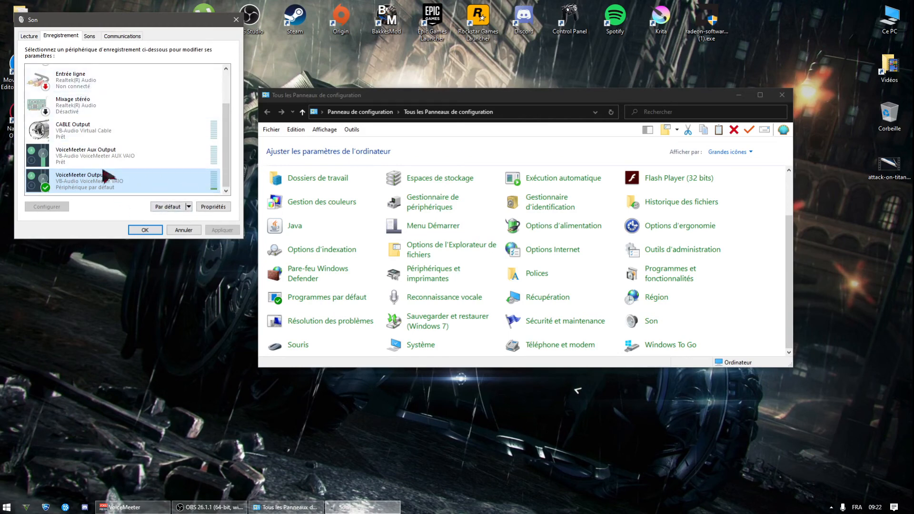
pyautogui.click(145, 230)
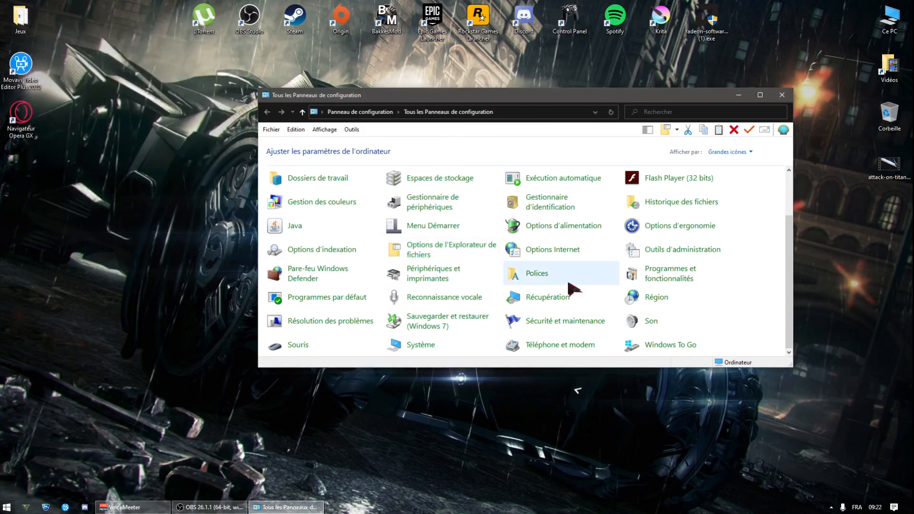
pyautogui.click(781, 94)
# Step: Choose Haut-parleurs (Razer Kraken X USB) as the playback device through the system volume control
pyautogui.click(831, 507)
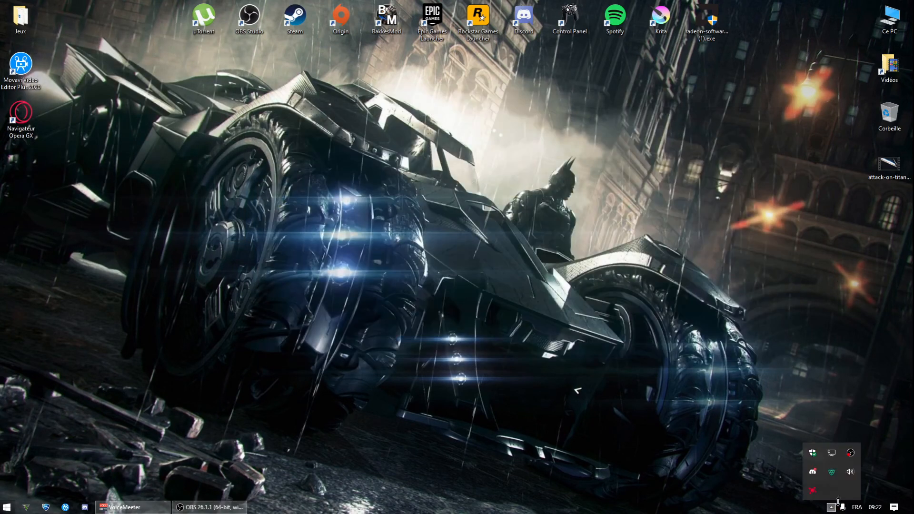
pyautogui.click(851, 473)
pyautogui.click(809, 471)
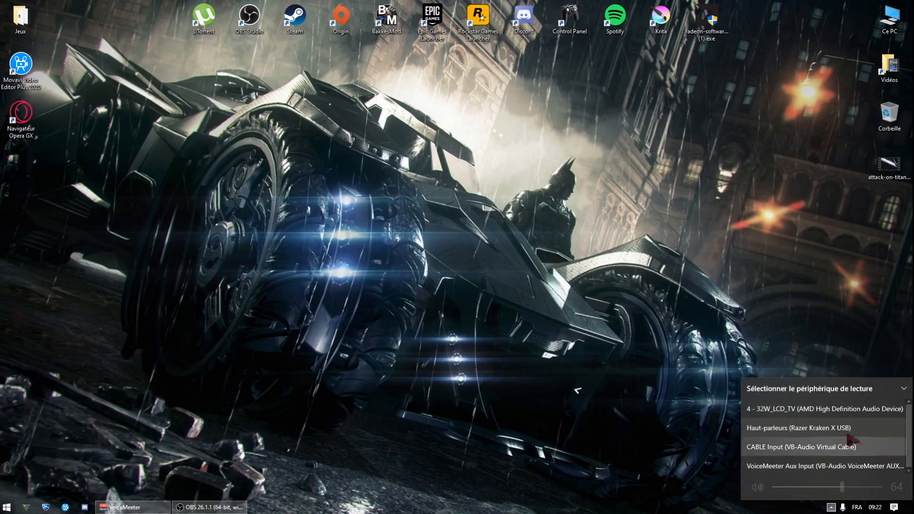
pyautogui.click(819, 428)
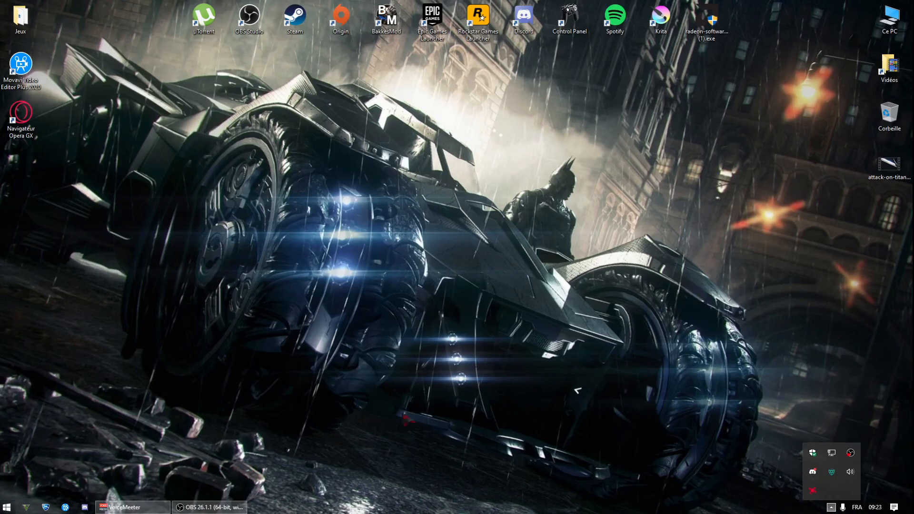
pyautogui.click(575, 390)
# Step: Open the Windows Settings at the Son (sound) page of the system section
pyautogui.click(7, 507)
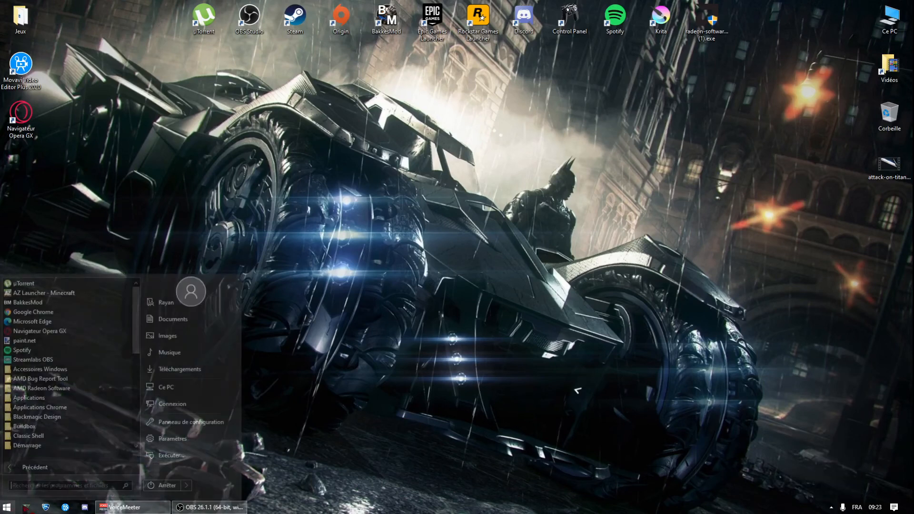
pyautogui.click(180, 441)
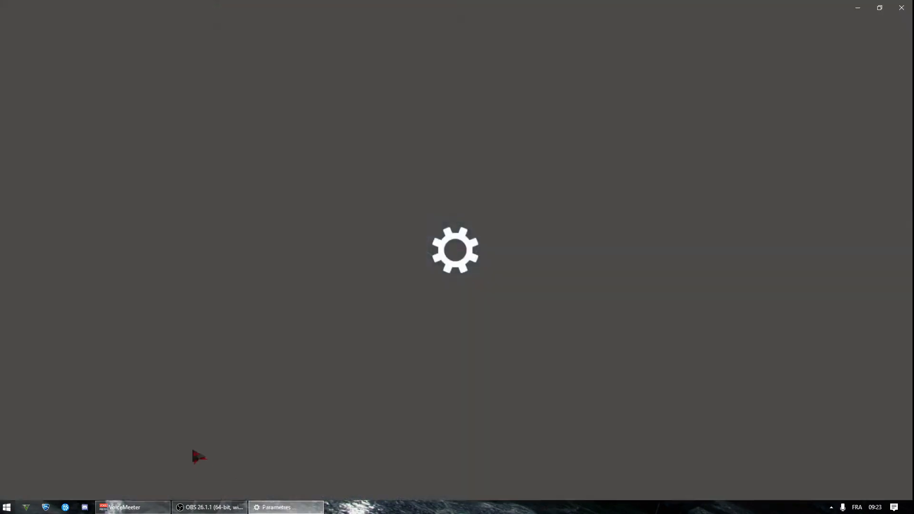
pyautogui.click(199, 128)
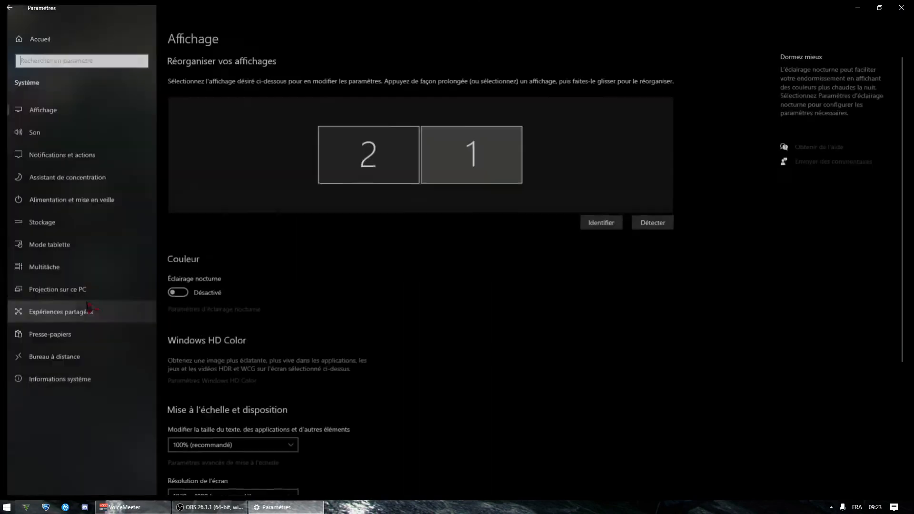
pyautogui.click(47, 128)
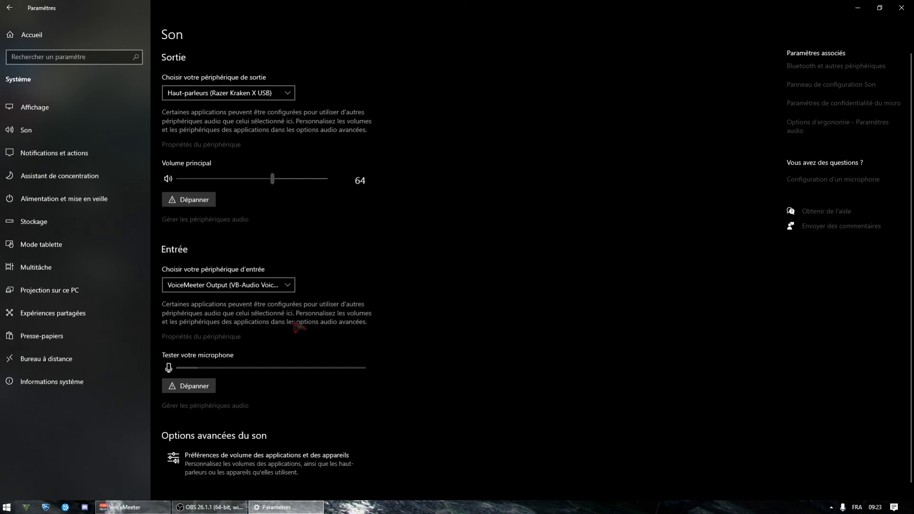
# Step: Choose VoiceMeeter Output (VB-Audio VoiceMeeter VAIO) as input device and Haut-parleurs (Razer Kraken X USB) as output device, and close the Settings
pyautogui.click(238, 285)
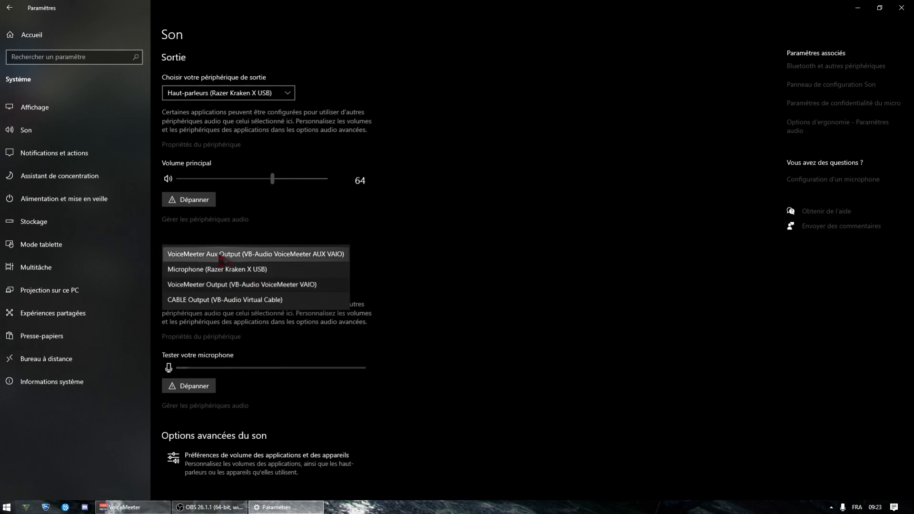
pyautogui.click(230, 286)
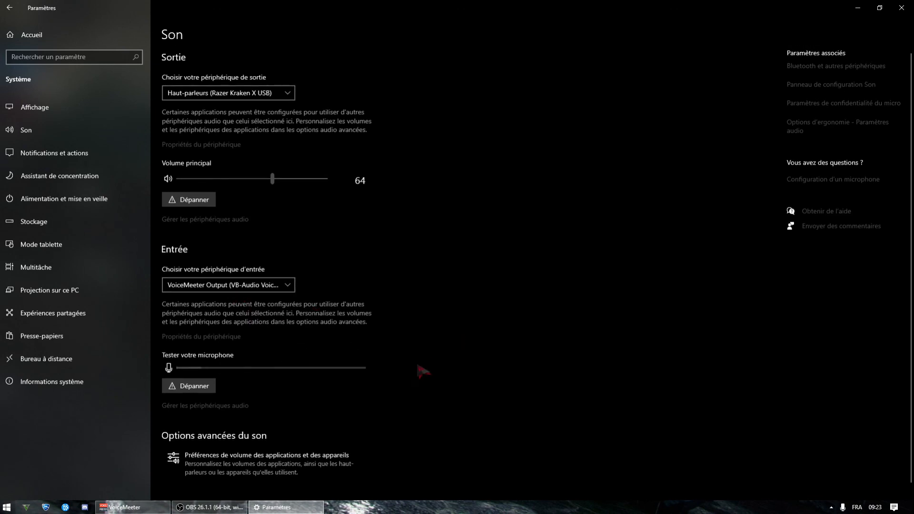
pyautogui.click(222, 94)
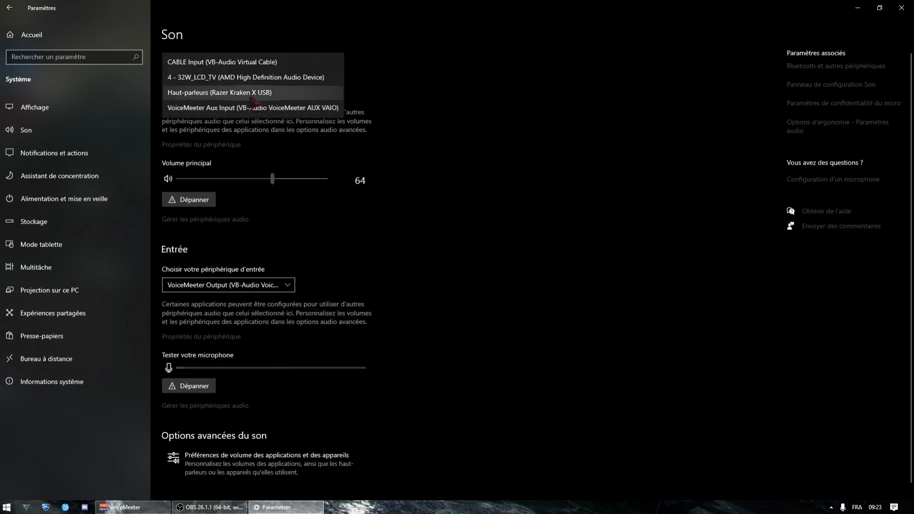
pyautogui.click(261, 95)
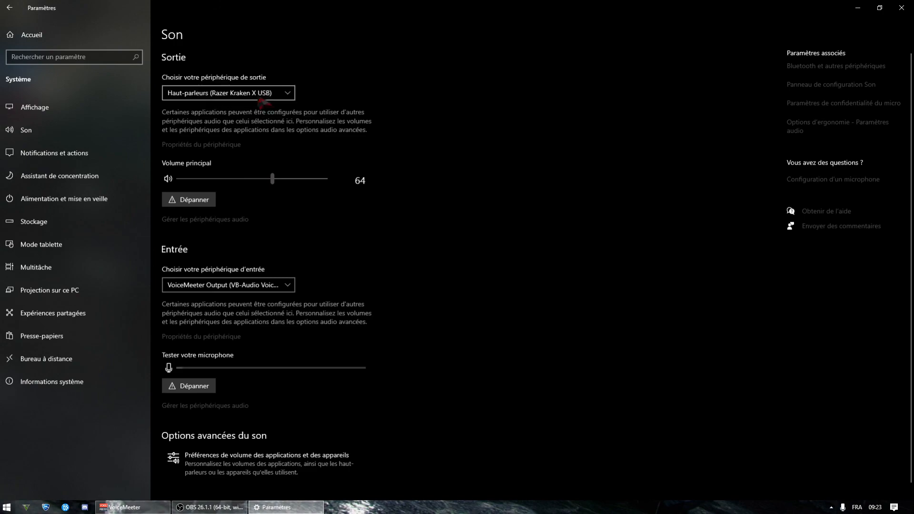
pyautogui.click(901, 8)
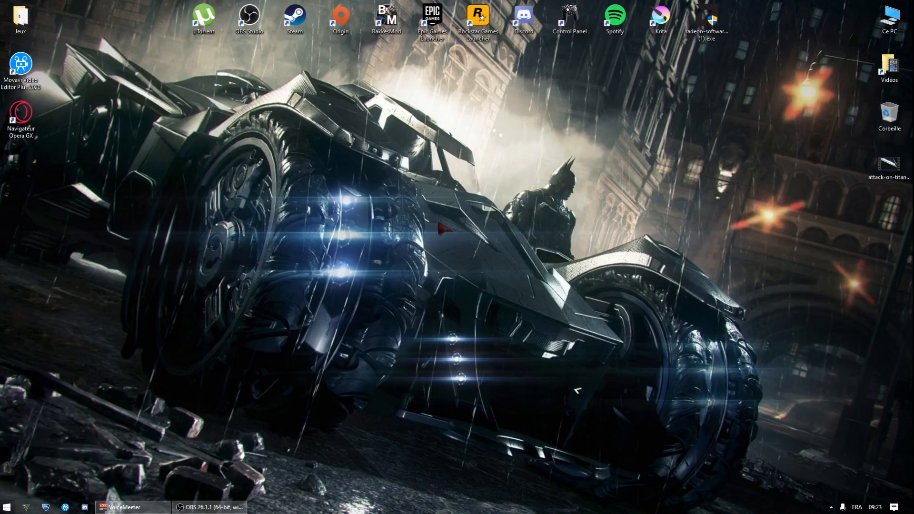